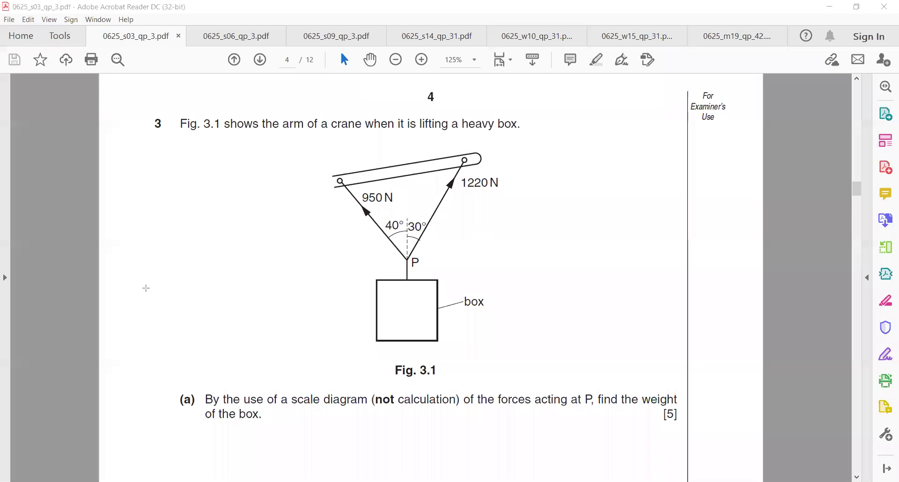
# Draw two blue arrows from a shared tail left of Fig. 3.1, labelled A and B.
pyautogui.moveTo(185, 308); pyautogui.dragTo(249, 232)
pyautogui.moveTo(186, 308); pyautogui.dragTo(97, 252)
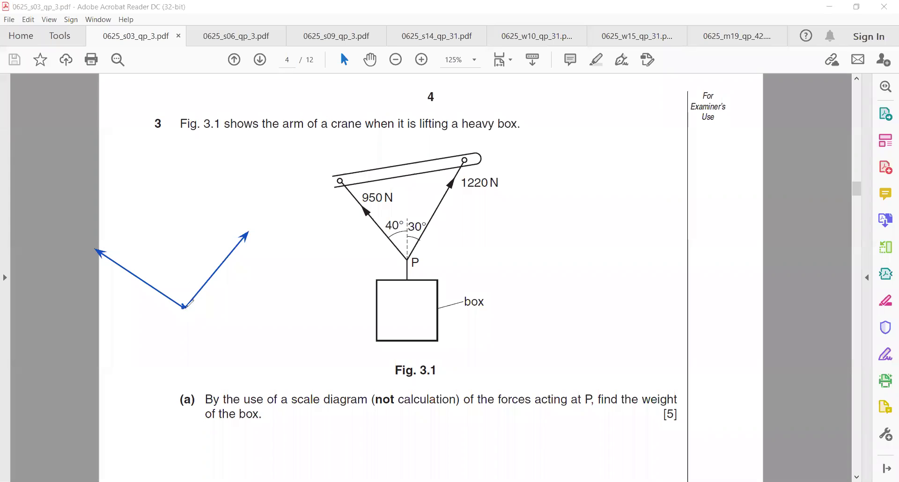
pyautogui.moveTo(227, 283); pyautogui.dragTo(234, 278)
pyautogui.moveTo(128, 287); pyautogui.dragTo(127, 298)
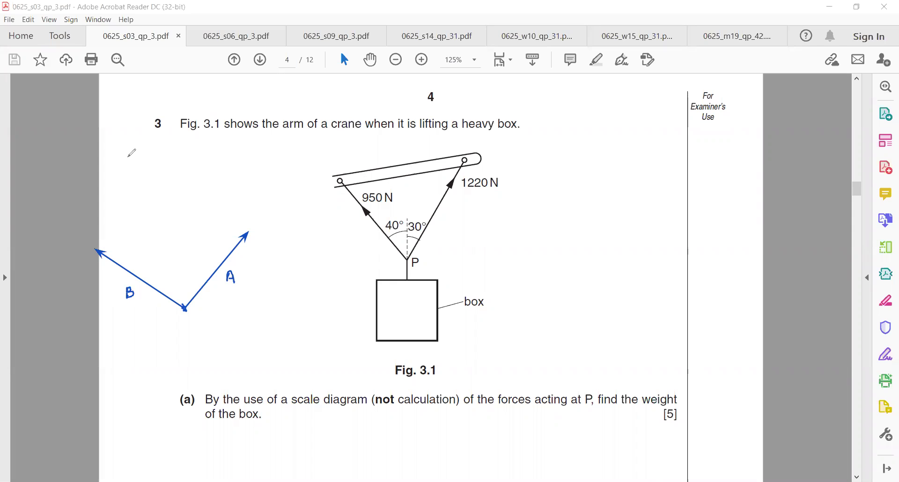
# Add an arc mark above the arrows, erasing and redrawing the misplaced stroke.
pyautogui.moveTo(122, 157); pyautogui.dragTo(145, 179)
pyautogui.click(141, 175)
pyautogui.moveTo(135, 173)
pyautogui.mouseDown()
pyautogui.moveTo(159, 169)
pyautogui.moveTo(160, 154)
pyautogui.mouseUp()
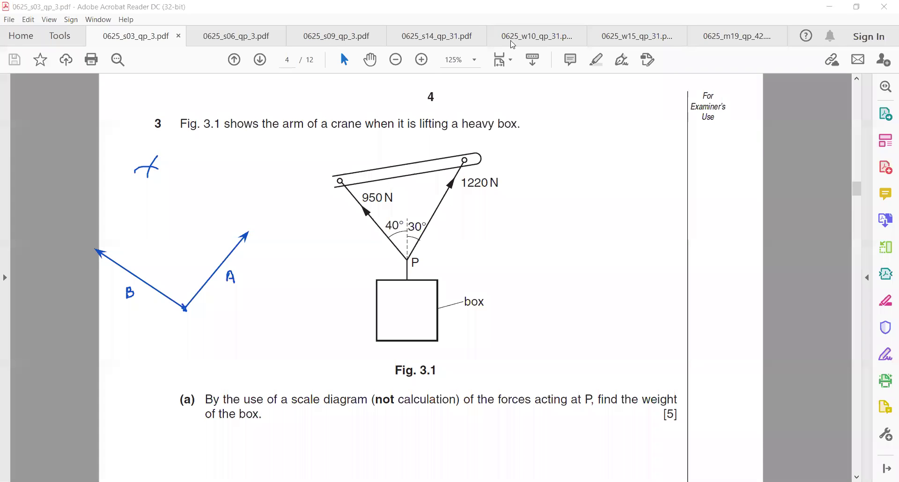
# Draw red resultant R with dashed sides to A and B, then two tip-to-tail blue arrows.
pyautogui.moveTo(185, 307)
pyautogui.mouseDown()
pyautogui.moveTo(163, 185)
pyautogui.moveTo(149, 167)
pyautogui.mouseUp()
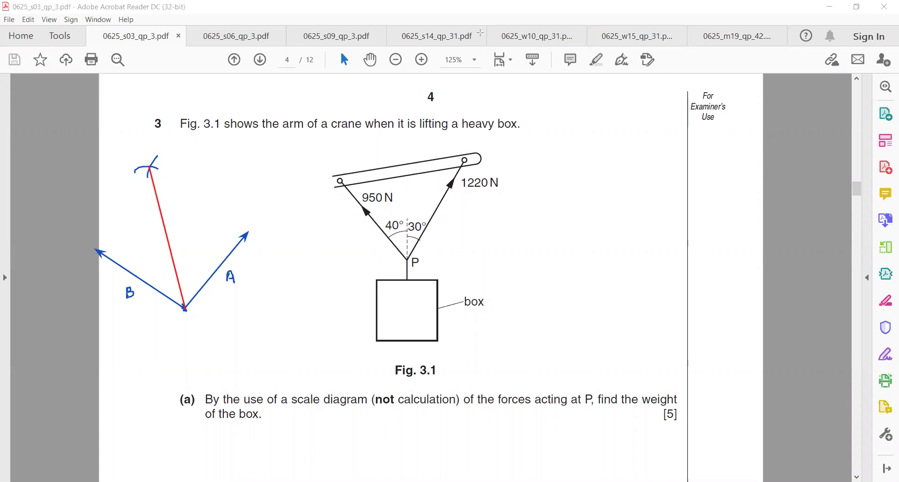
pyautogui.moveTo(174, 227)
pyautogui.mouseDown()
pyautogui.moveTo(179, 215)
pyautogui.moveTo(184, 238)
pyautogui.mouseUp()
pyautogui.moveTo(99, 242); pyautogui.dragTo(120, 211)
pyautogui.moveTo(126, 200); pyautogui.dragTo(131, 193)
pyautogui.moveTo(135, 185)
pyautogui.mouseDown()
pyautogui.moveTo(159, 166)
pyautogui.moveTo(242, 230)
pyautogui.mouseUp()
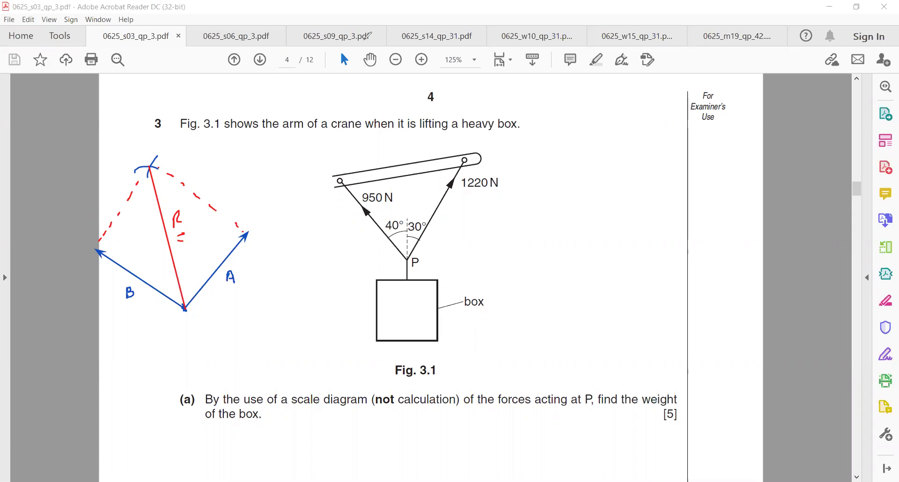
pyautogui.moveTo(526, 344)
pyautogui.mouseDown()
pyautogui.moveTo(637, 278)
pyautogui.moveTo(577, 174)
pyautogui.mouseUp()
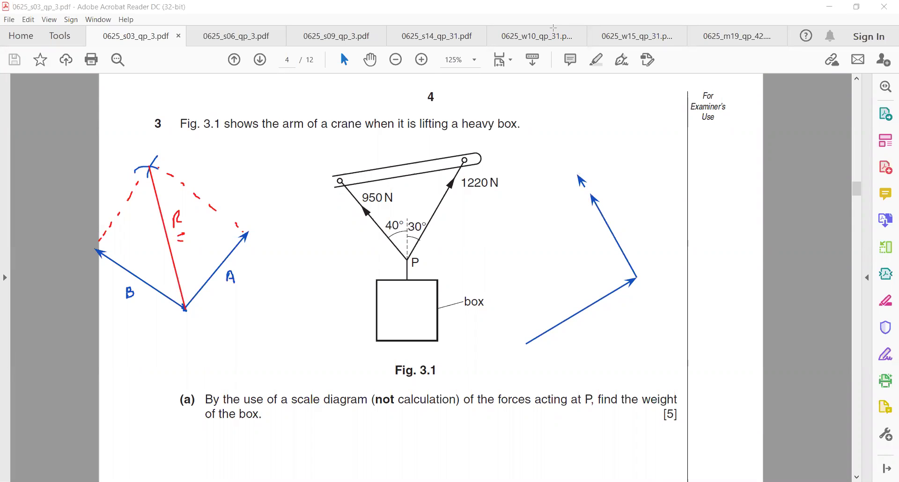
# Remove the stray extra arrow and label the tip-to-tail arrows A and B.
pyautogui.hotkey('ctrl', 'z')
pyautogui.moveTo(583, 333); pyautogui.dragTo(591, 326)
pyautogui.moveTo(644, 228); pyautogui.dragTo(647, 239)
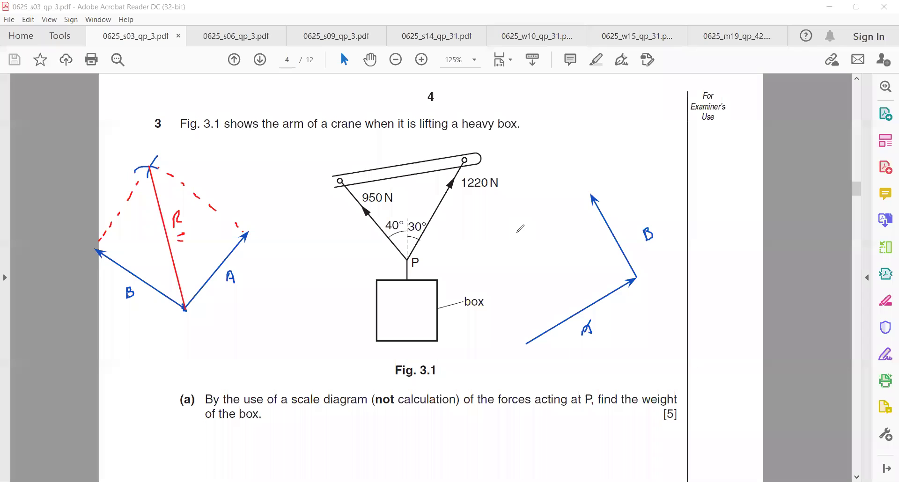
# Draw the red resultant R from A's tail to B's tip, then clear all ink.
pyautogui.moveTo(520, 347); pyautogui.dragTo(591, 197)
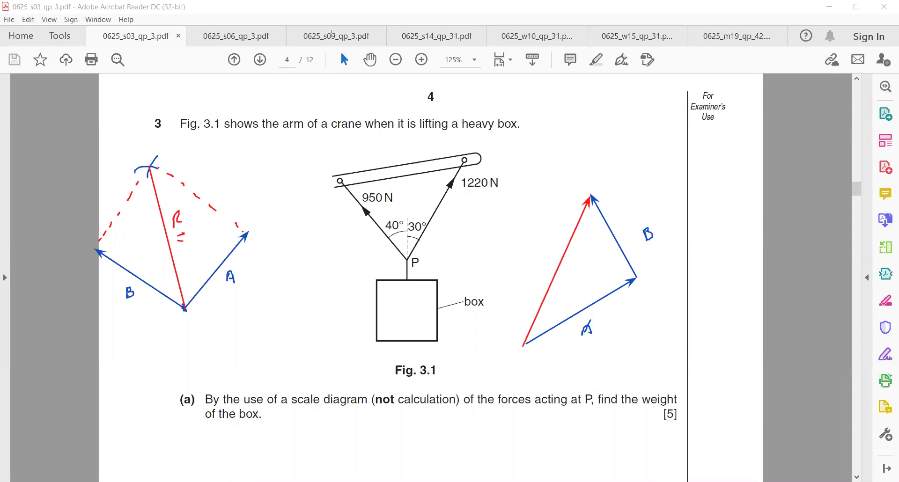
pyautogui.moveTo(555, 243); pyautogui.dragTo(567, 252)
pyautogui.press('Escape')
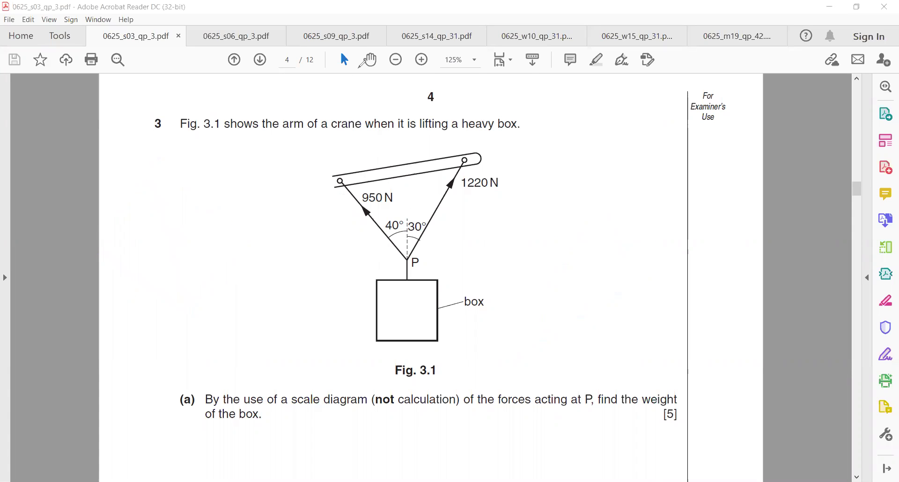
# Zoom the crane page to 100% and scroll to view Fig. 3.1 and the space below.
pyautogui.click(388, 61)
pyautogui.scroll(-3, 526, 143)
pyautogui.scroll(2, 541, 155)
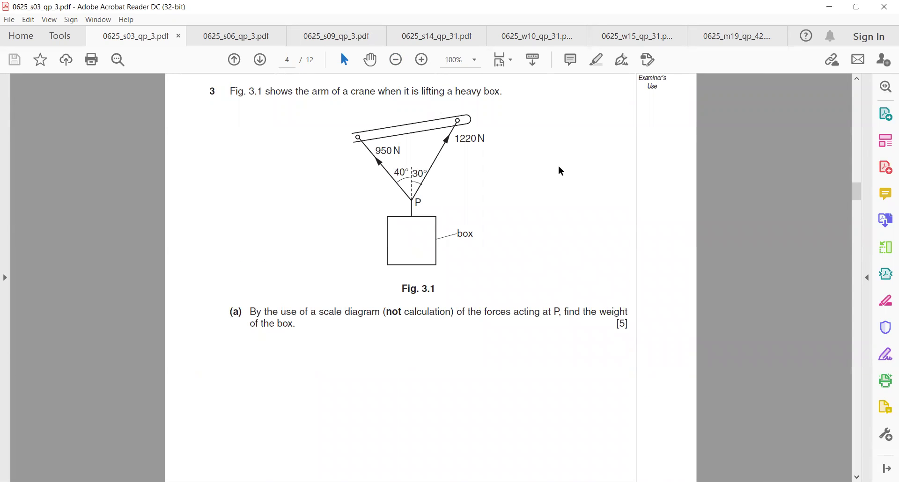
pyautogui.scroll(-1, 557, 176)
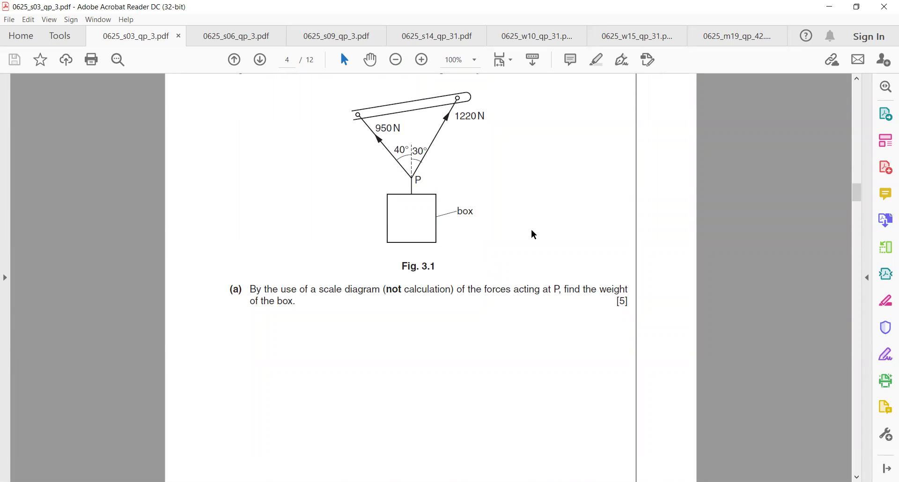
pyautogui.scroll(1, 531, 230)
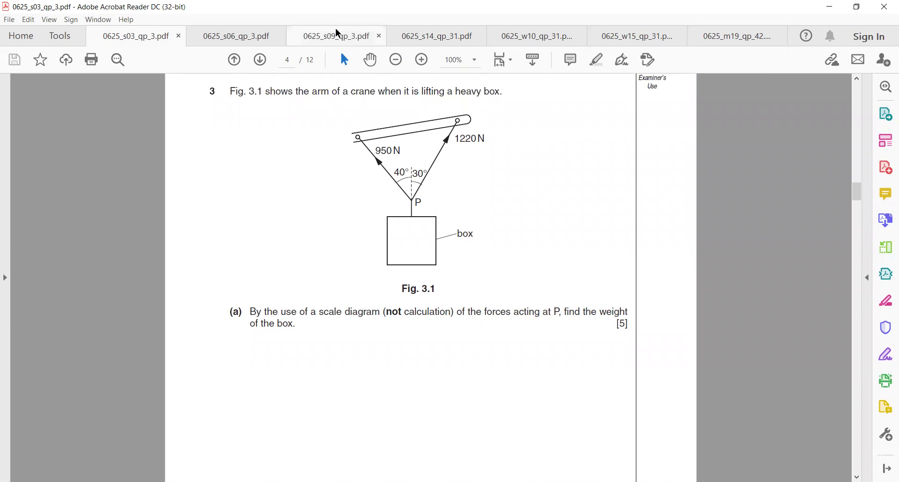
# Underline 1220 N and 950 N in red and write the scale 100 N = 1 cm.
pyautogui.moveTo(466, 151); pyautogui.dragTo(484, 151)
pyautogui.moveTo(389, 161); pyautogui.dragTo(376, 161)
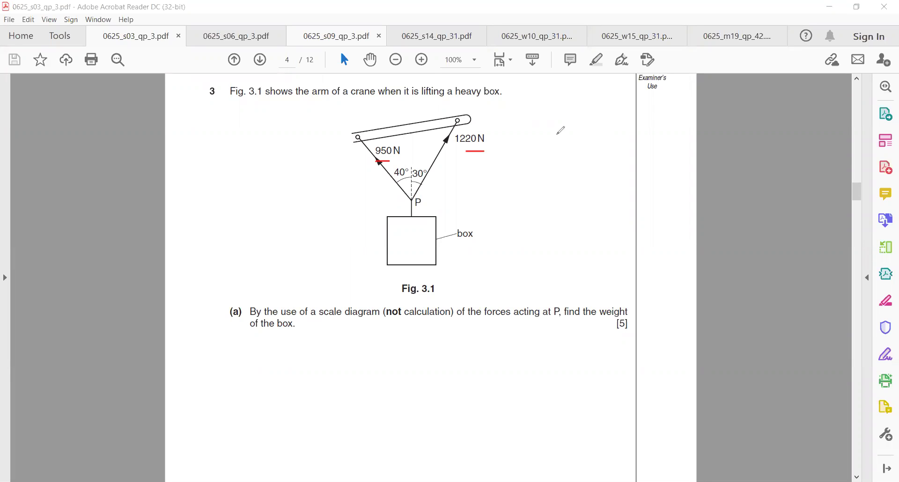
pyautogui.moveTo(568, 119)
pyautogui.mouseDown()
pyautogui.moveTo(567, 132)
pyautogui.moveTo(581, 122)
pyautogui.mouseUp()
pyautogui.moveTo(588, 122); pyautogui.dragTo(603, 120)
pyautogui.moveTo(623, 124); pyautogui.dragTo(664, 125)
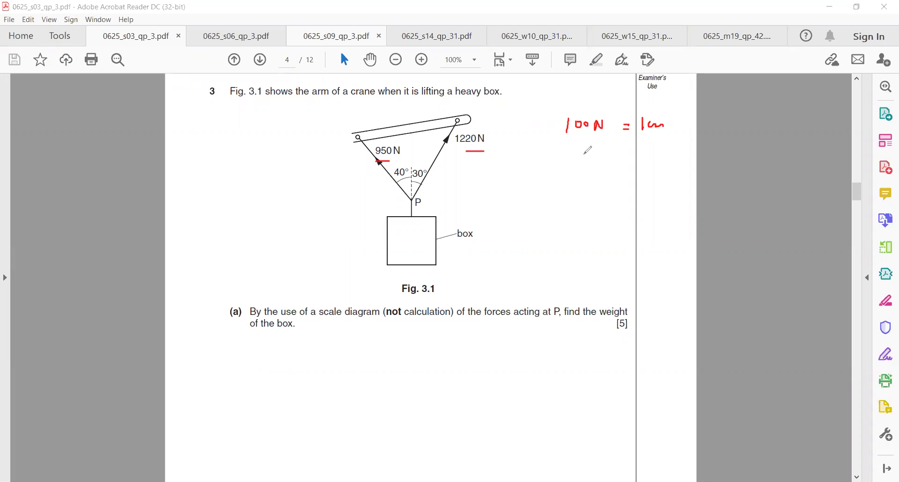
pyautogui.moveTo(574, 151)
pyautogui.mouseDown()
pyautogui.moveTo(575, 166)
pyautogui.moveTo(592, 155)
pyautogui.moveTo(637, 154)
pyautogui.mouseUp()
# Write conversions 950 N = 9.5 cm and 1220 N = 12.2 cm, then draw the blue 12.2 cm arrow.
pyautogui.moveTo(630, 161)
pyautogui.mouseDown()
pyautogui.moveTo(660, 162)
pyautogui.moveTo(666, 151)
pyautogui.mouseUp()
pyautogui.click(655, 157)
pyautogui.moveTo(672, 155); pyautogui.dragTo(682, 159)
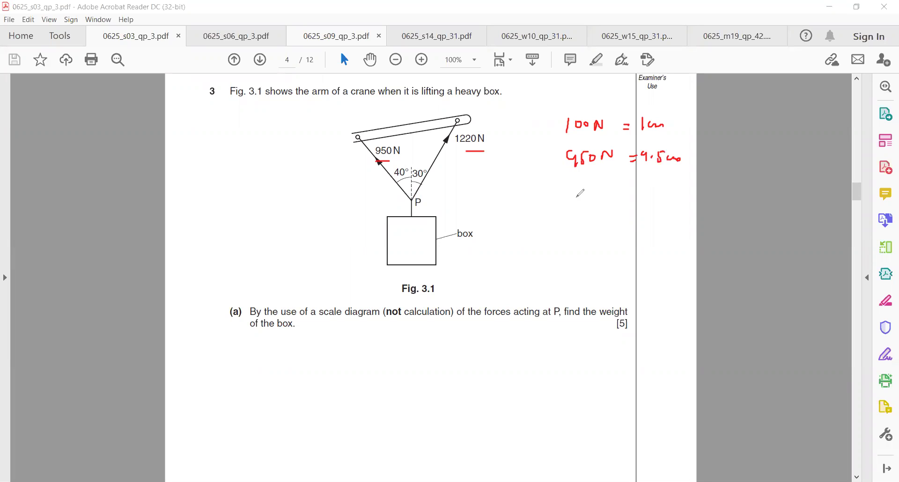
pyautogui.moveTo(568, 189)
pyautogui.mouseDown()
pyautogui.moveTo(569, 200)
pyautogui.moveTo(584, 202)
pyautogui.mouseUp()
pyautogui.moveTo(585, 192)
pyautogui.mouseDown()
pyautogui.moveTo(594, 201)
pyautogui.moveTo(639, 186)
pyautogui.mouseUp()
pyautogui.moveTo(632, 191); pyautogui.dragTo(665, 194)
pyautogui.moveTo(667, 187); pyautogui.dragTo(690, 194)
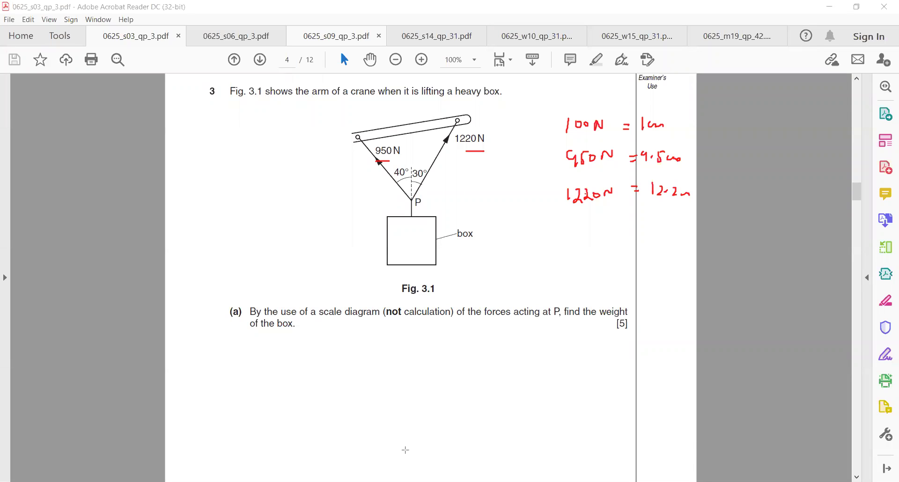
pyautogui.moveTo(406, 452)
pyautogui.mouseDown()
pyautogui.moveTo(490, 359)
pyautogui.moveTo(468, 352)
pyautogui.mouseUp()
pyautogui.moveTo(449, 411)
pyautogui.mouseDown()
pyautogui.moveTo(447, 422)
pyautogui.moveTo(496, 404)
pyautogui.mouseUp()
# Finish the 12.2 cm label, add a red angle arc, and draw a yellow arrow labelled 9.5 cm.
pyautogui.click(466, 418)
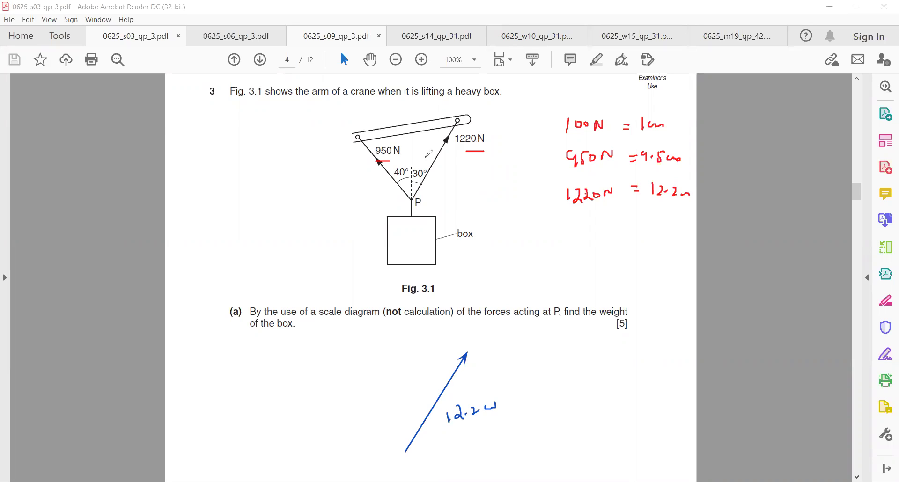
pyautogui.moveTo(392, 473)
pyautogui.mouseDown()
pyautogui.moveTo(378, 449)
pyautogui.moveTo(395, 429)
pyautogui.moveTo(417, 433)
pyautogui.mouseUp()
pyautogui.moveTo(405, 451); pyautogui.dragTo(330, 390)
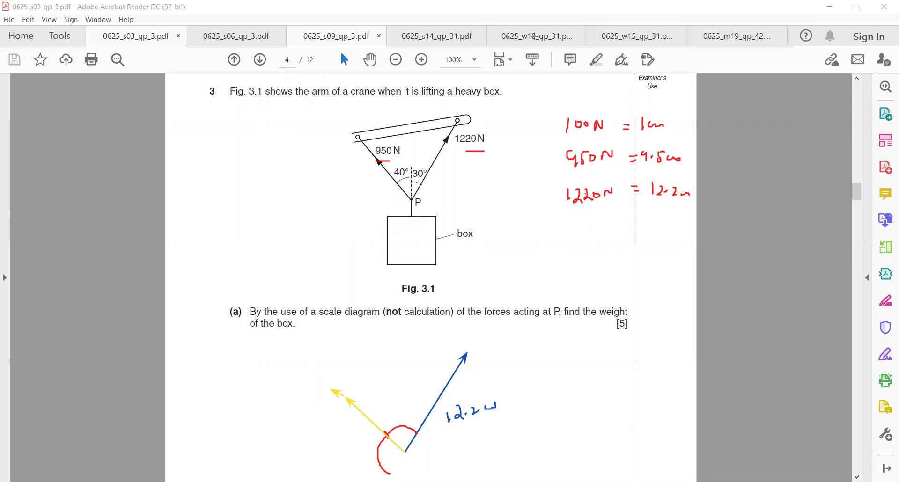
pyautogui.hotkey('ctrl', 'z')
pyautogui.moveTo(325, 438)
pyautogui.mouseDown()
pyautogui.moveTo(330, 449)
pyautogui.moveTo(353, 434)
pyautogui.mouseUp()
# Fix the parallelogram's fourth corner with crossing arcs from the blue and yellow arrow tips.
pyautogui.moveTo(382, 320)
pyautogui.mouseDown()
pyautogui.moveTo(405, 328)
pyautogui.moveTo(403, 335)
pyautogui.mouseUp()
pyautogui.click(467, 351)
pyautogui.click(384, 333)
pyautogui.moveTo(383, 334); pyautogui.dragTo(413, 319)
# Draw the green resultant up to the crossed mark and join it to both tips with black sides.
pyautogui.moveTo(405, 452); pyautogui.dragTo(403, 401)
pyautogui.moveTo(399, 382); pyautogui.dragTo(394, 330)
pyautogui.hotkey('ctrl', 'z')
pyautogui.hotkey('ctrl', 'z')
pyautogui.moveTo(405, 452); pyautogui.dragTo(396, 324)
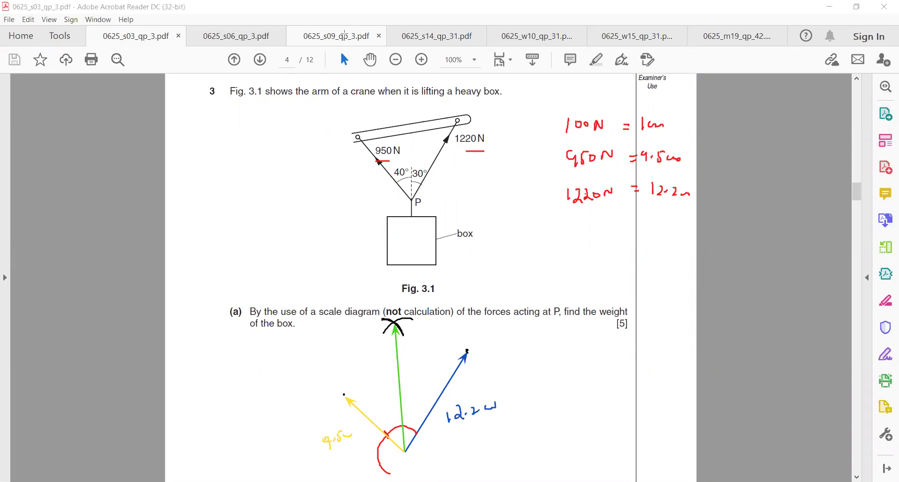
pyautogui.moveTo(345, 396); pyautogui.dragTo(395, 323)
pyautogui.moveTo(397, 326)
pyautogui.mouseDown()
pyautogui.moveTo(464, 354)
pyautogui.moveTo(458, 367)
pyautogui.moveTo(470, 354)
pyautogui.mouseUp()
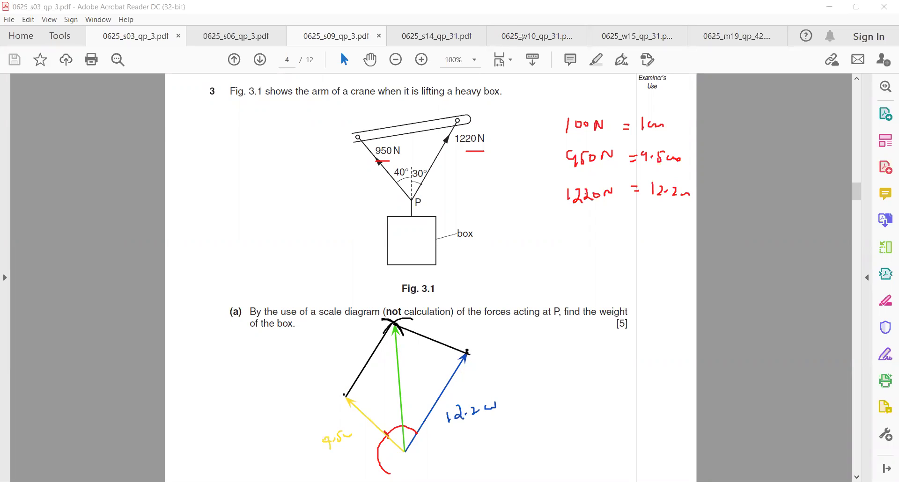
# Remove the black sides and label the green resultant R = 11 cm.
pyautogui.hotkey('ctrl', 'z')
pyautogui.hotkey('ctrl', 'z')
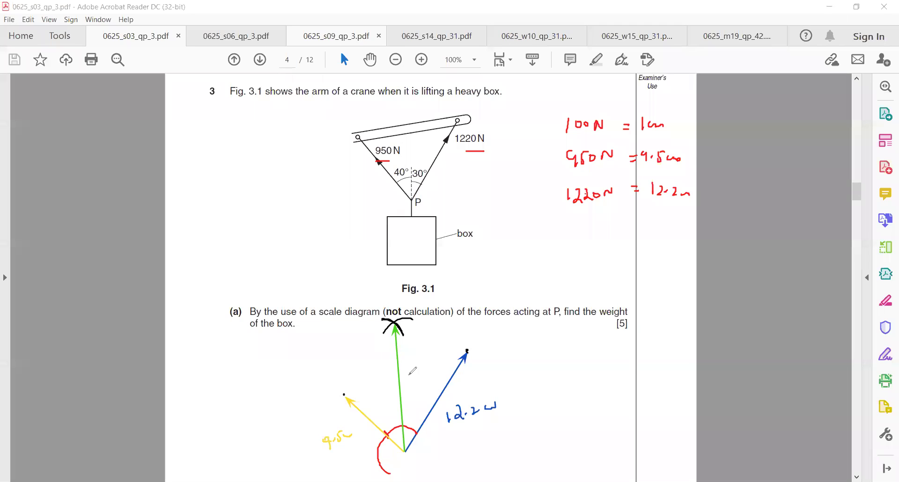
pyautogui.moveTo(406, 378)
pyautogui.mouseDown()
pyautogui.moveTo(422, 365)
pyautogui.moveTo(415, 371)
pyautogui.mouseUp()
pyautogui.click(428, 351)
pyautogui.moveTo(427, 351)
pyautogui.mouseDown()
pyautogui.moveTo(442, 365)
pyautogui.moveTo(454, 348)
pyautogui.moveTo(437, 363)
pyautogui.mouseUp()
# Write the conversion 11 cm = 1100 N on the right and circle the answer.
pyautogui.moveTo(576, 359)
pyautogui.mouseDown()
pyautogui.moveTo(576, 372)
pyautogui.moveTo(585, 371)
pyautogui.mouseUp()
pyautogui.moveTo(591, 364)
pyautogui.mouseDown()
pyautogui.moveTo(590, 371)
pyautogui.moveTo(644, 374)
pyautogui.mouseUp()
pyautogui.moveTo(662, 360)
pyautogui.mouseDown()
pyautogui.moveTo(662, 372)
pyautogui.moveTo(672, 364)
pyautogui.moveTo(657, 370)
pyautogui.mouseUp()
pyautogui.moveTo(685, 361); pyautogui.dragTo(685, 361)
pyautogui.moveTo(688, 359); pyautogui.dragTo(700, 355)
pyautogui.moveTo(694, 343)
pyautogui.mouseDown()
pyautogui.moveTo(646, 369)
pyautogui.moveTo(712, 373)
pyautogui.moveTo(697, 346)
pyautogui.mouseUp()
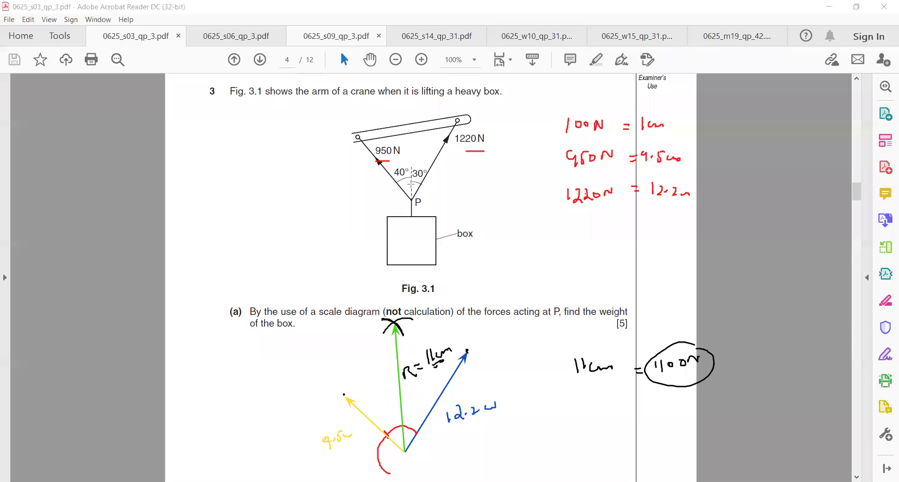
# Draw a vertical arrow through P on Fig. 3.1 with force labels extending to the box.
pyautogui.moveTo(411, 199); pyautogui.dragTo(411, 94)
pyautogui.moveTo(418, 132); pyautogui.dragTo(422, 139)
pyautogui.moveTo(431, 129); pyautogui.dragTo(452, 111)
pyautogui.moveTo(412, 199)
pyautogui.mouseDown()
pyautogui.moveTo(412, 231)
pyautogui.moveTo(420, 219)
pyautogui.moveTo(448, 223)
pyautogui.mouseUp()
pyautogui.moveTo(451, 213)
pyautogui.mouseDown()
pyautogui.moveTo(453, 222)
pyautogui.moveTo(476, 203)
pyautogui.moveTo(474, 219)
pyautogui.mouseUp()
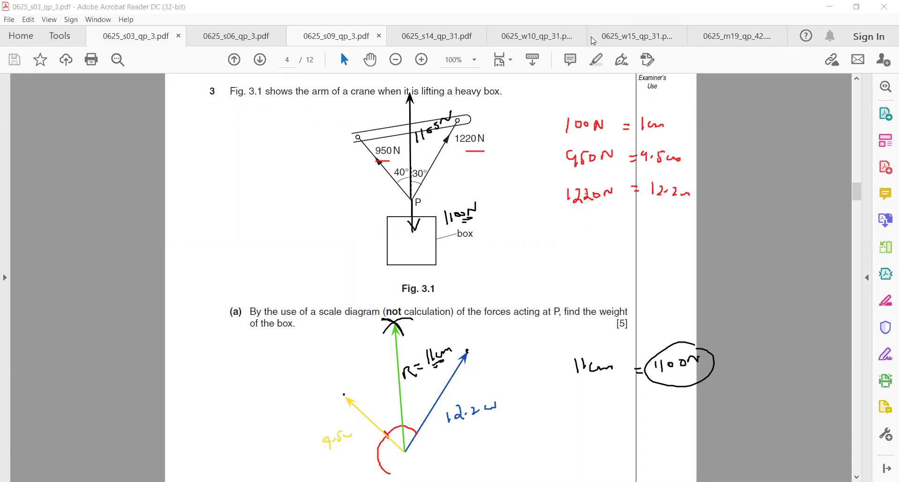
# Erase all the hand-drawn annotation ink from the crane page.
pyautogui.press('e')
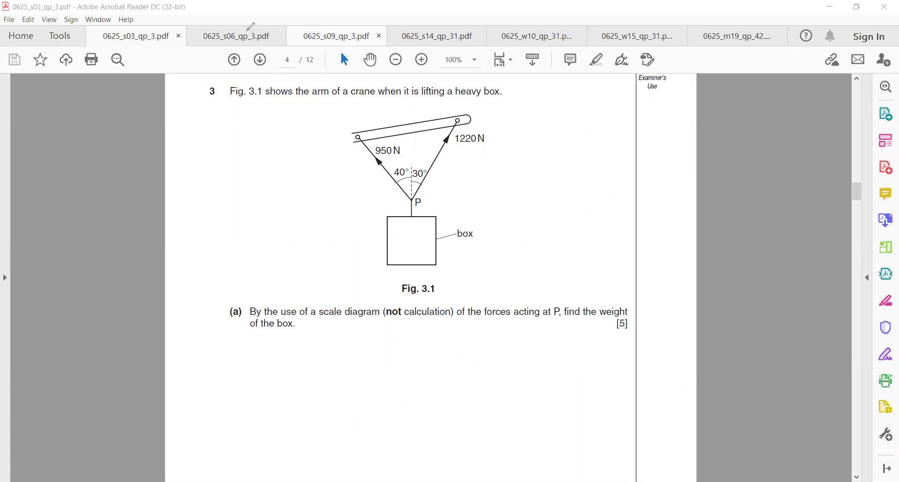
# Close 0625_s03_qp_3.pdf and zoom out on the pulley page to show Fig. 2.1.
pyautogui.click(178, 36)
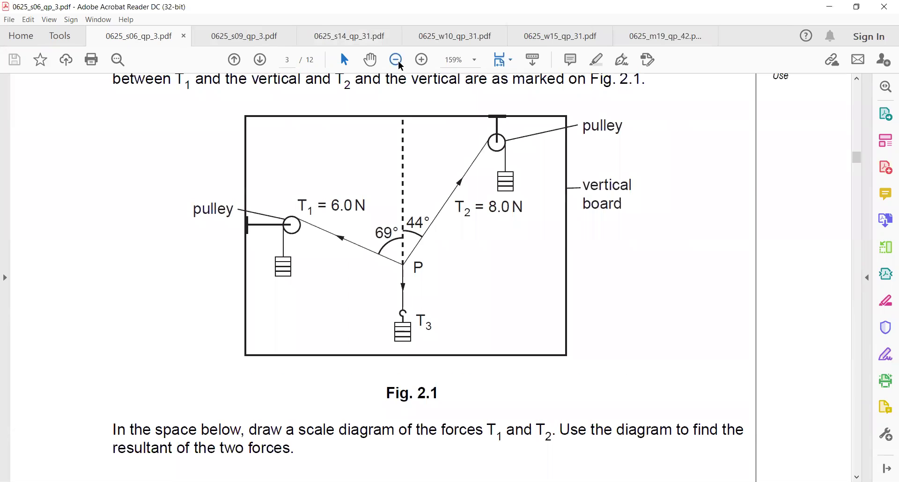
pyautogui.click(396, 60)
pyautogui.click(396, 60)
pyautogui.scroll(-1, 459, 205)
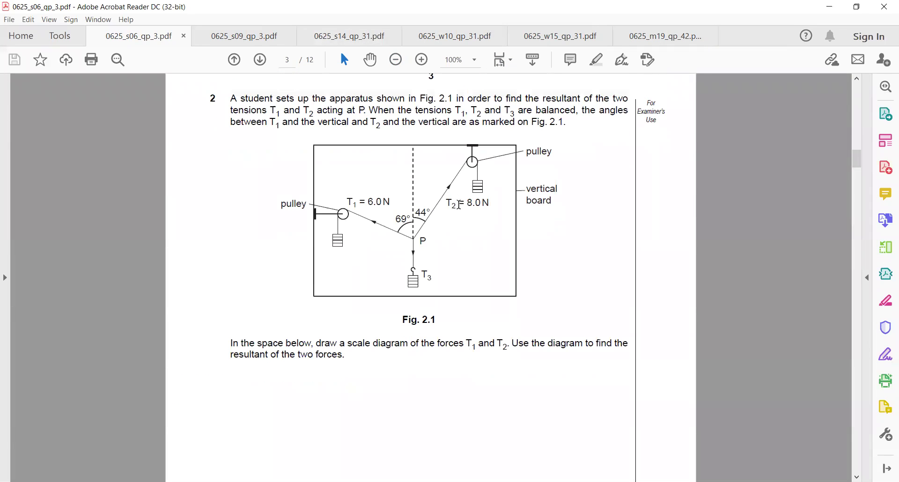
pyautogui.scroll(-1, 465, 208)
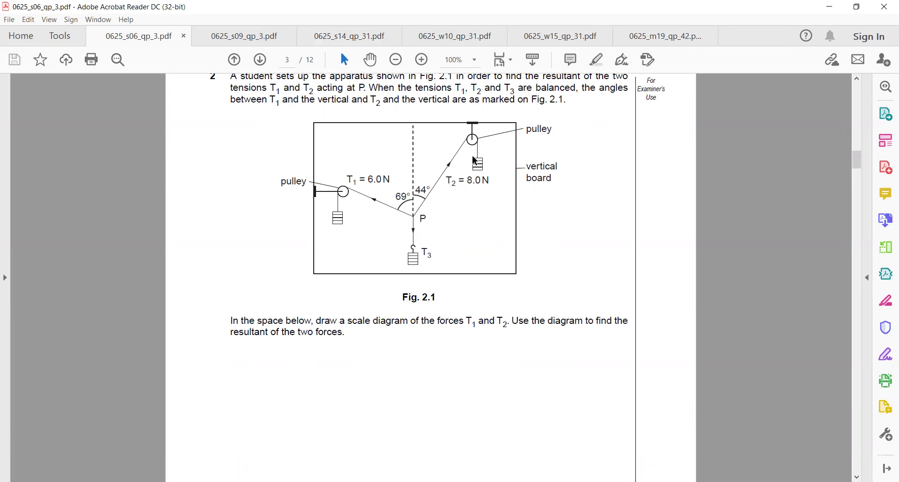
pyautogui.scroll(-2, 474, 154)
pyautogui.scroll(3, 473, 154)
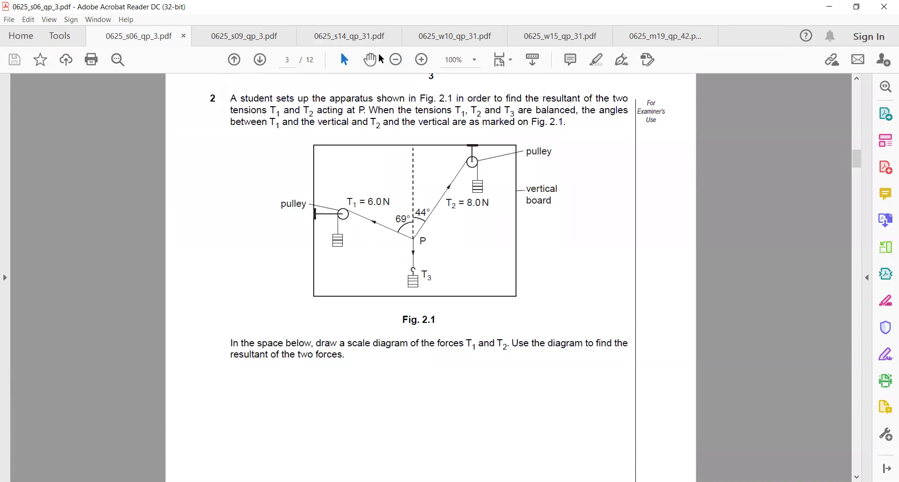
# At 75% zoom, handwrite '1cm = 1N' on the scale answer line.
pyautogui.click(396, 59)
pyautogui.scroll(-2, 432, 167)
pyautogui.scroll(1, 431, 168)
pyautogui.scroll(-1, 432, 168)
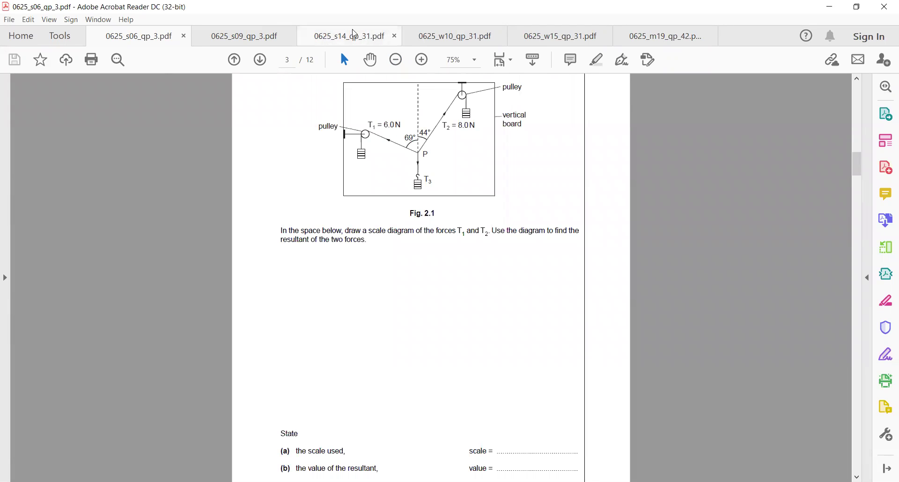
pyautogui.moveTo(506, 439); pyautogui.dragTo(546, 445)
pyautogui.moveTo(556, 441); pyautogui.dragTo(558, 447)
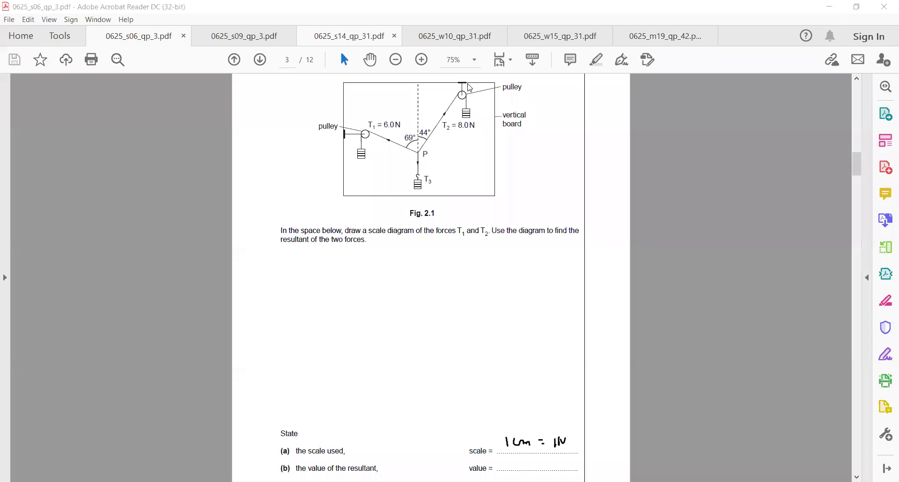
# Draw the red T2 force arrow up-right in the answer space, redrawing until correct.
pyautogui.moveTo(439, 398); pyautogui.dragTo(474, 357)
pyautogui.moveTo(483, 347); pyautogui.dragTo(517, 305)
pyautogui.hotkey('ctrl', 'z')
pyautogui.hotkey('ctrl', 'z')
pyautogui.moveTo(431, 406)
pyautogui.mouseDown()
pyautogui.moveTo(495, 344)
pyautogui.moveTo(510, 317)
pyautogui.mouseUp()
pyautogui.hotkey('ctrl', 'z')
pyautogui.hotkey('ctrl', 'z')
pyautogui.moveTo(423, 404)
pyautogui.mouseDown()
pyautogui.moveTo(523, 322)
pyautogui.moveTo(502, 336)
pyautogui.moveTo(484, 319)
pyautogui.mouseUp()
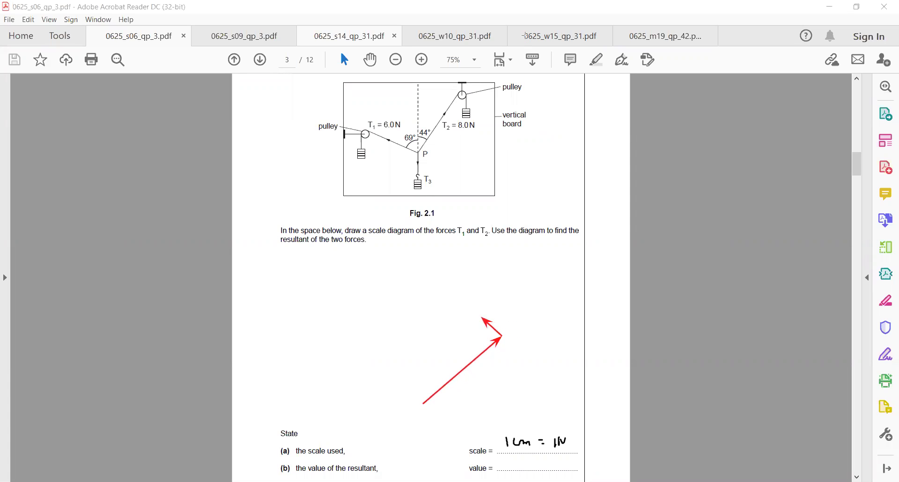
pyautogui.hotkey('ctrl', 'z')
pyautogui.hotkey('ctrl', 'z')
pyautogui.moveTo(428, 403); pyautogui.dragTo(480, 313)
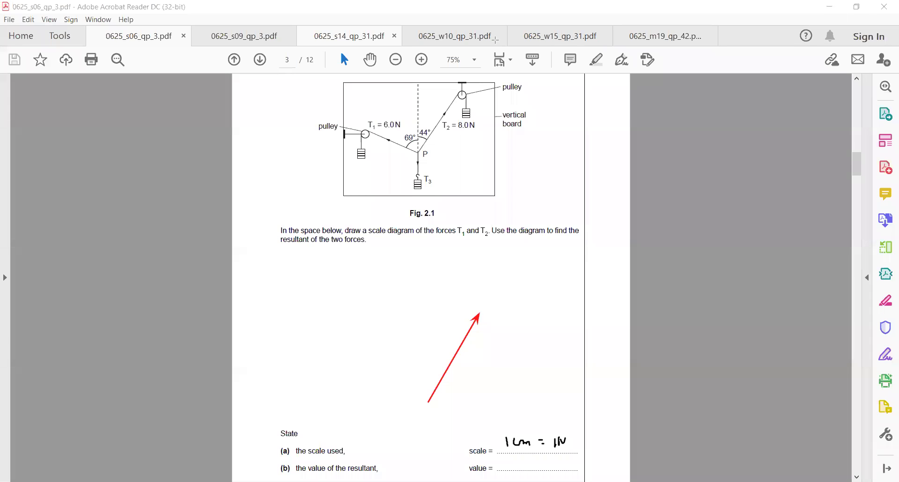
# Add a yellow angle arc with tick marks at the tail and label the arrow 8cm.
pyautogui.moveTo(405, 413); pyautogui.dragTo(437, 386)
pyautogui.moveTo(406, 401); pyautogui.dragTo(390, 399)
pyautogui.moveTo(499, 349)
pyautogui.mouseDown()
pyautogui.moveTo(497, 358)
pyautogui.moveTo(504, 348)
pyautogui.moveTo(516, 353)
pyautogui.mouseUp()
# Draw the blue T1 arrow up-left, label it 6cm, dot its tip, and add two crossing black arcs above.
pyautogui.moveTo(428, 406); pyautogui.dragTo(352, 385)
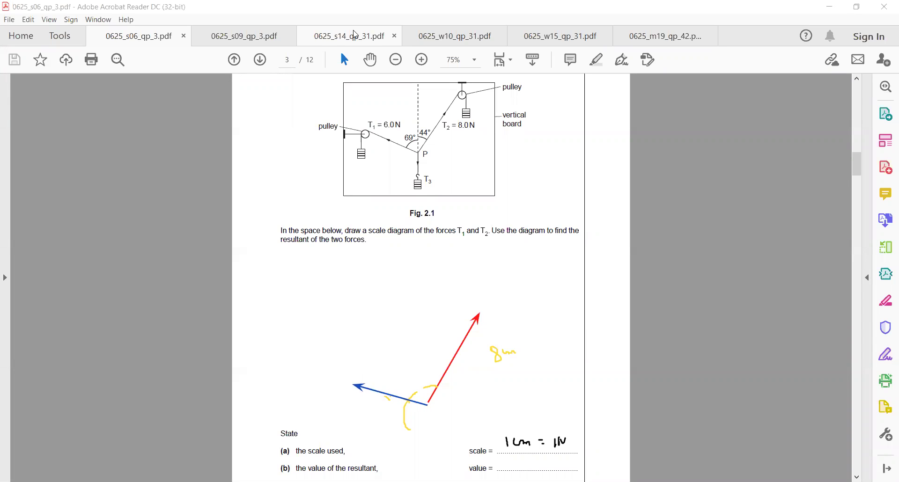
pyautogui.moveTo(380, 413)
pyautogui.mouseDown()
pyautogui.moveTo(375, 420)
pyautogui.moveTo(388, 415)
pyautogui.mouseUp()
pyautogui.click(352, 382)
pyautogui.moveTo(391, 281); pyautogui.dragTo(428, 288)
pyautogui.moveTo(421, 268); pyautogui.dragTo(406, 278)
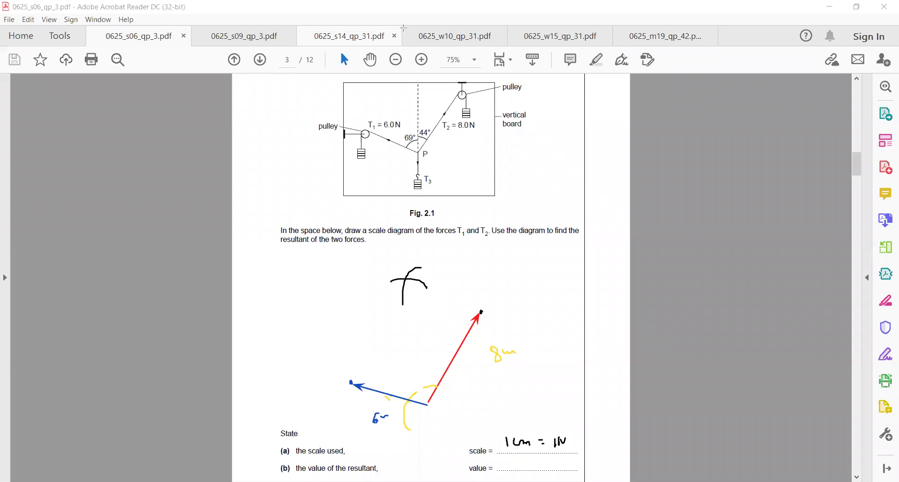
# Draw the black resultant arrow to the arc crossing, label it 8.2, and note 8.2cm = 8.2N in the margin.
pyautogui.moveTo(425, 404); pyautogui.dragTo(408, 281)
pyautogui.moveTo(428, 313)
pyautogui.mouseDown()
pyautogui.moveTo(440, 317)
pyautogui.moveTo(439, 328)
pyautogui.mouseUp()
pyautogui.click(432, 317)
pyautogui.moveTo(585, 273); pyautogui.dragTo(604, 282)
pyautogui.click(592, 278)
pyautogui.moveTo(605, 277); pyautogui.dragTo(654, 271)
pyautogui.moveTo(665, 268)
pyautogui.mouseDown()
pyautogui.moveTo(674, 270)
pyautogui.moveTo(671, 280)
pyautogui.moveTo(691, 267)
pyautogui.mouseUp()
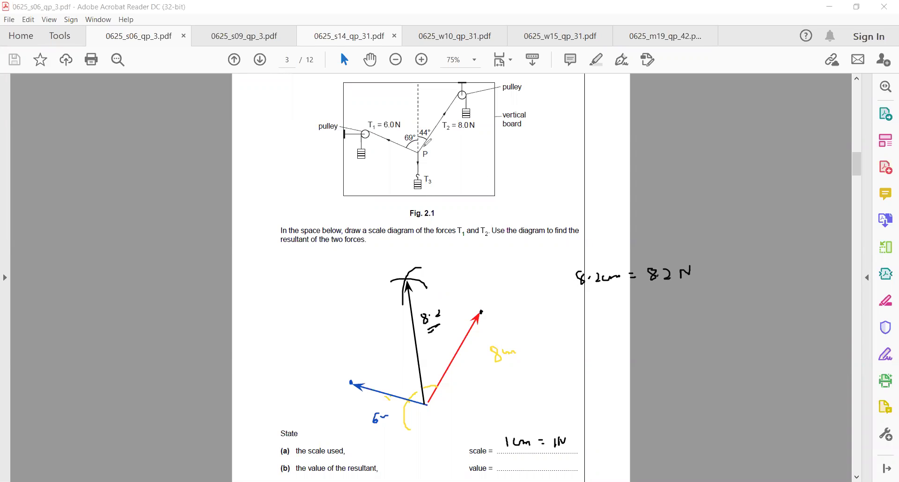
# On Fig. 2.1, draw an upward 8.2 resultant from P, circle the T3 weight, and enter the value on the line.
pyautogui.moveTo(420, 154)
pyautogui.mouseDown()
pyautogui.moveTo(419, 118)
pyautogui.moveTo(405, 126)
pyautogui.moveTo(418, 118)
pyautogui.mouseUp()
pyautogui.moveTo(406, 101); pyautogui.dragTo(433, 96)
pyautogui.click(412, 103)
pyautogui.moveTo(424, 169)
pyautogui.mouseDown()
pyautogui.moveTo(412, 191)
pyautogui.moveTo(421, 168)
pyautogui.moveTo(418, 182)
pyautogui.moveTo(481, 169)
pyautogui.moveTo(478, 178)
pyautogui.mouseUp()
pyautogui.click(463, 172)
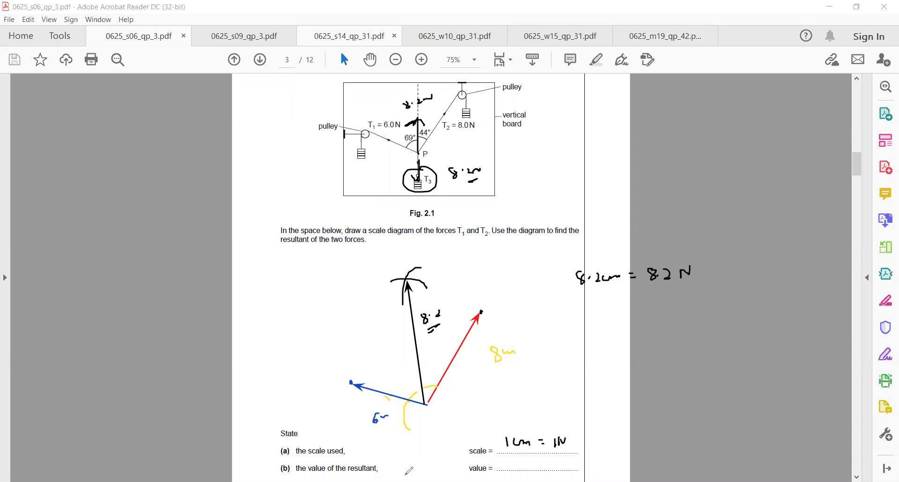
pyautogui.moveTo(535, 461)
pyautogui.mouseDown()
pyautogui.moveTo(547, 470)
pyautogui.moveTo(555, 463)
pyautogui.mouseUp()
# Clear the pulley ink annotations and close 0625_s06_qp_3.pdf.
pyautogui.press('Escape')
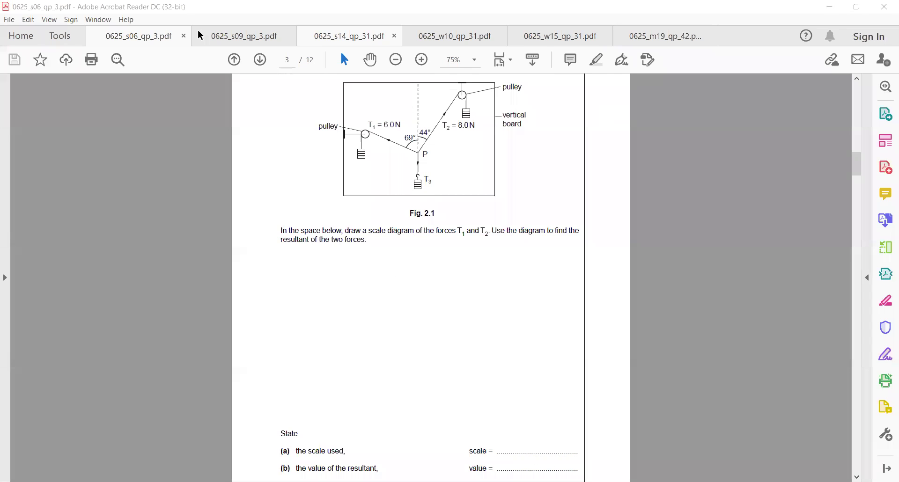
pyautogui.click(184, 36)
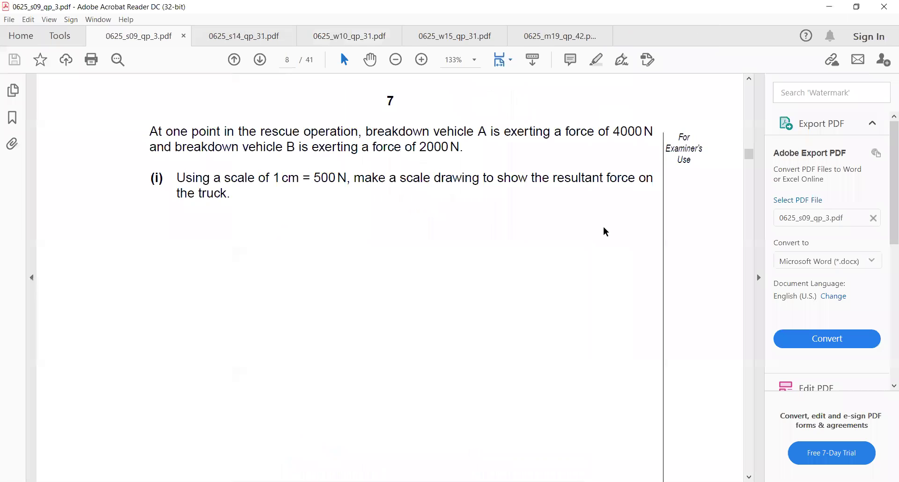
pyautogui.scroll(5, 542, 209)
pyautogui.scroll(10, 542, 208)
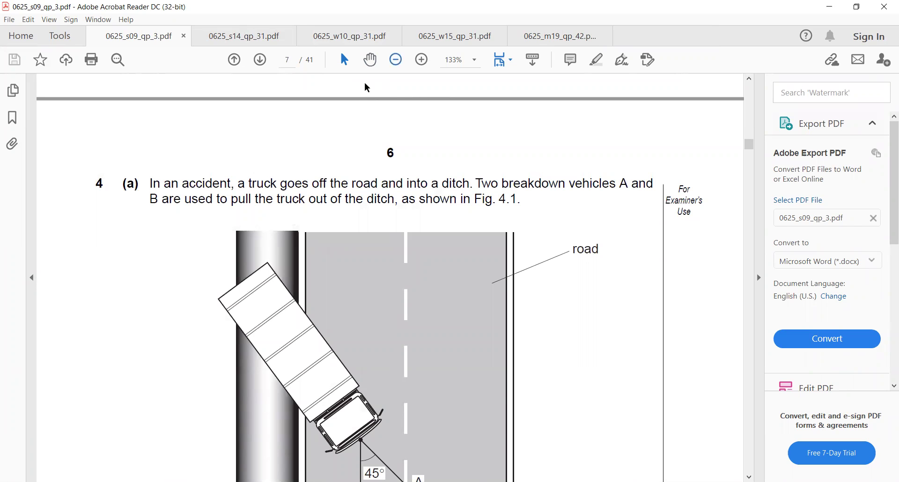
# Set 0625_s09_qp_3.pdf to 100% zoom and bring the page 8 truck rescue question into view.
pyautogui.click(396, 59)
pyautogui.scroll(-3, 470, 272)
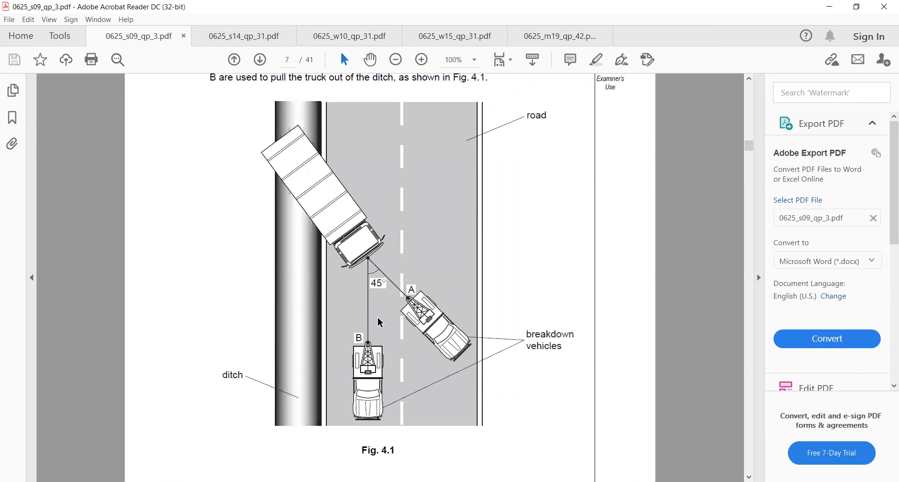
pyautogui.scroll(-4, 401, 314)
pyautogui.scroll(-10, 406, 300)
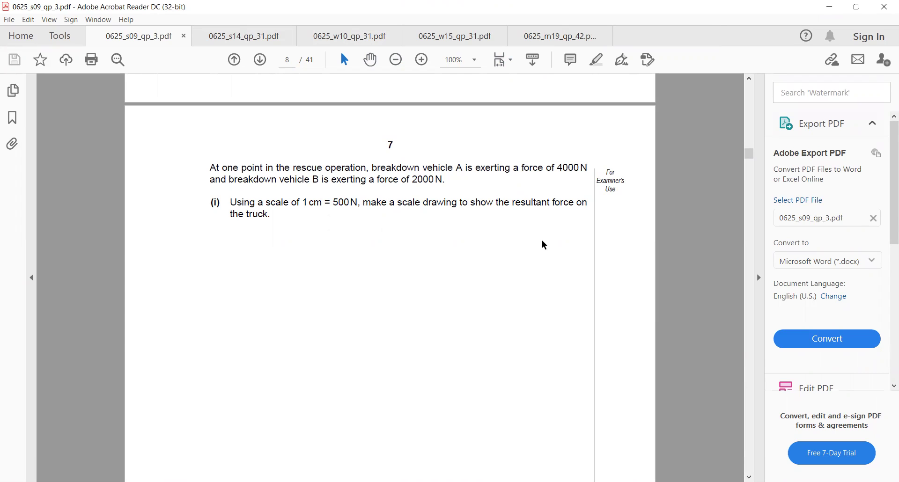
pyautogui.scroll(10, 541, 240)
pyautogui.scroll(4, 501, 213)
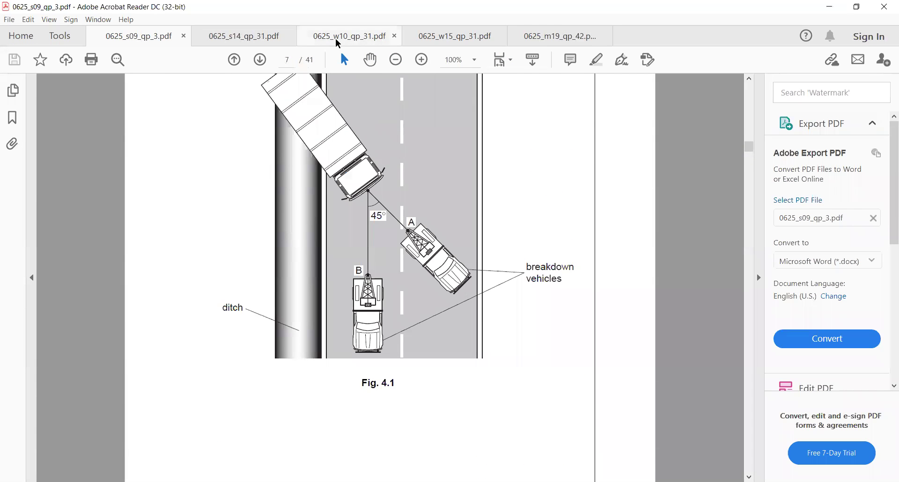
pyautogui.scroll(-9, 403, 173)
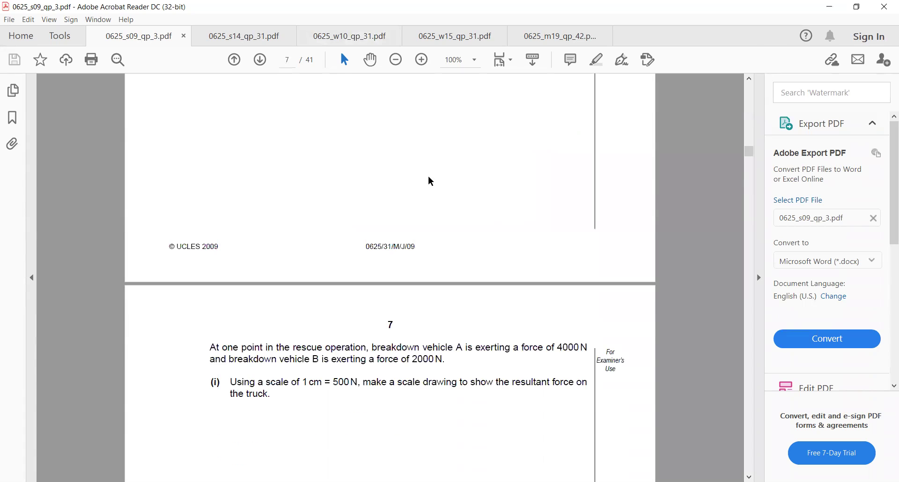
pyautogui.scroll(-3, 427, 208)
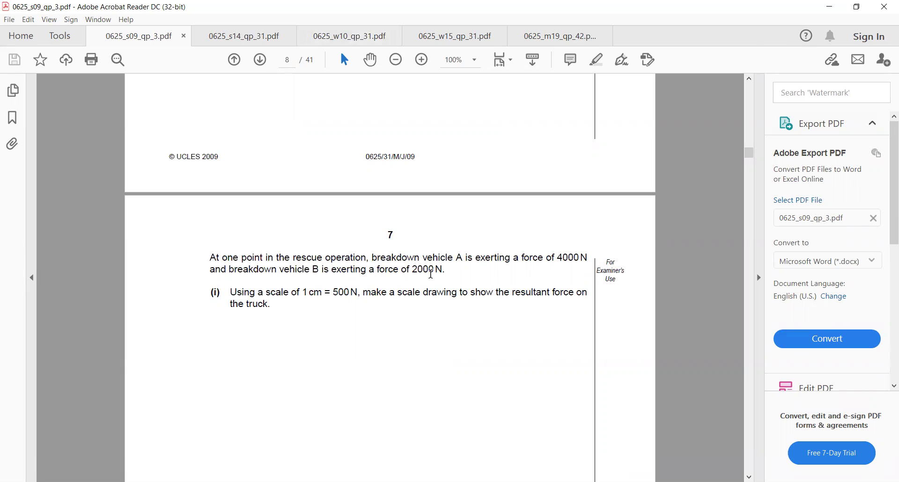
pyautogui.scroll(-3, 432, 274)
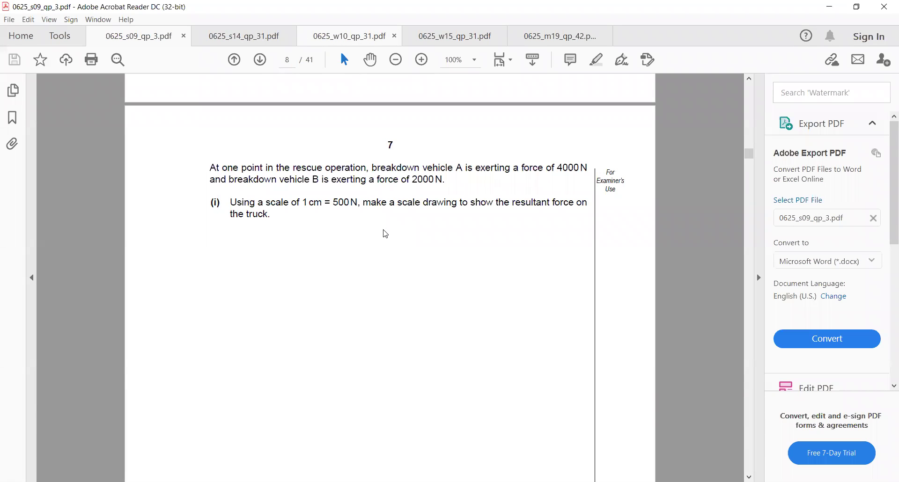
# Draw the red vehicle B arrow downward, label it 4cm, and add a yellow angle arc at the top.
pyautogui.moveTo(324, 270); pyautogui.dragTo(322, 360)
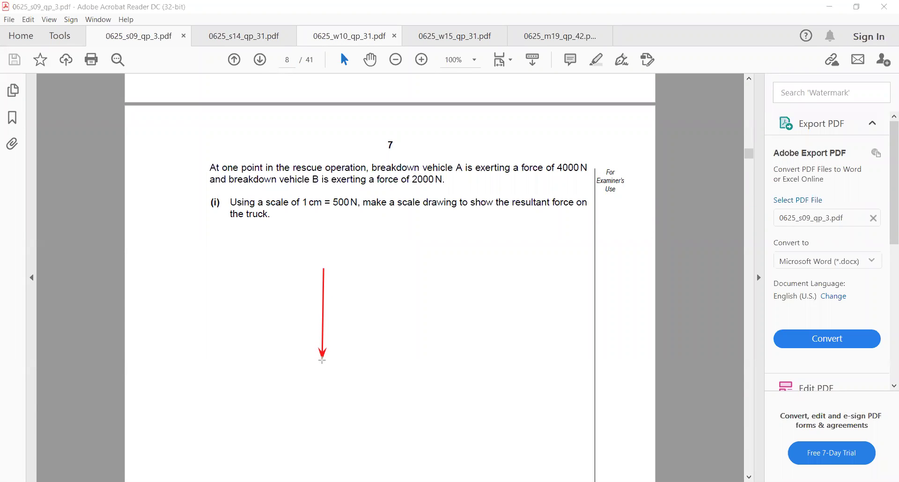
pyautogui.moveTo(279, 305); pyautogui.dragTo(306, 303)
pyautogui.moveTo(329, 281)
pyautogui.mouseDown()
pyautogui.moveTo(348, 247)
pyautogui.moveTo(331, 239)
pyautogui.moveTo(350, 258)
pyautogui.moveTo(346, 278)
pyautogui.mouseUp()
# Draw the longer blue vehicle A arrow down-right labelled 8cm, plus two crossing black arcs below.
pyautogui.moveTo(324, 269); pyautogui.dragTo(471, 360)
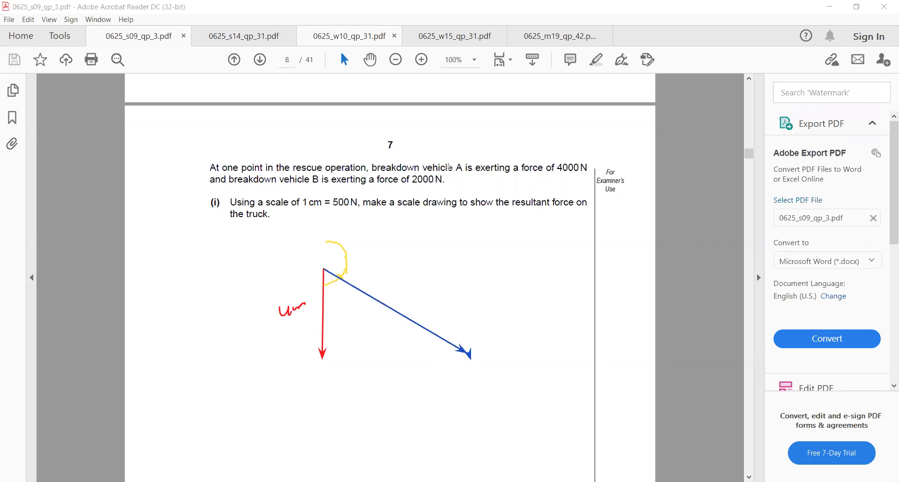
pyautogui.hotkey('ctrl', 'z')
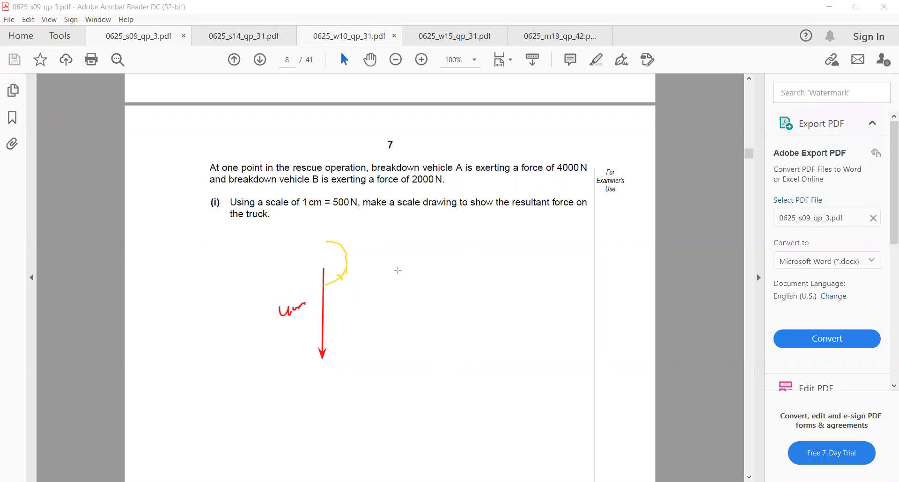
pyautogui.moveTo(324, 268); pyautogui.dragTo(514, 383)
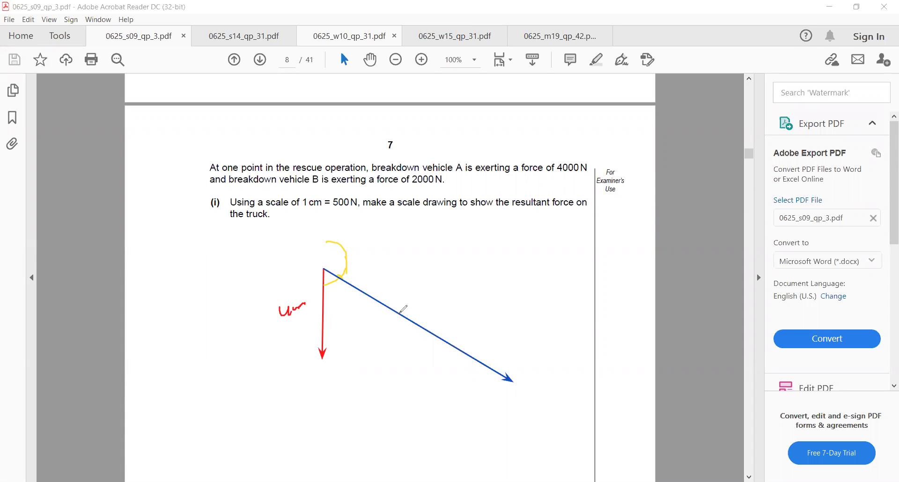
pyautogui.moveTo(426, 300)
pyautogui.mouseDown()
pyautogui.moveTo(424, 310)
pyautogui.moveTo(440, 304)
pyautogui.mouseUp()
pyautogui.click(513, 382)
pyautogui.moveTo(399, 415); pyautogui.dragTo(429, 431)
pyautogui.moveTo(421, 412); pyautogui.dragTo(414, 447)
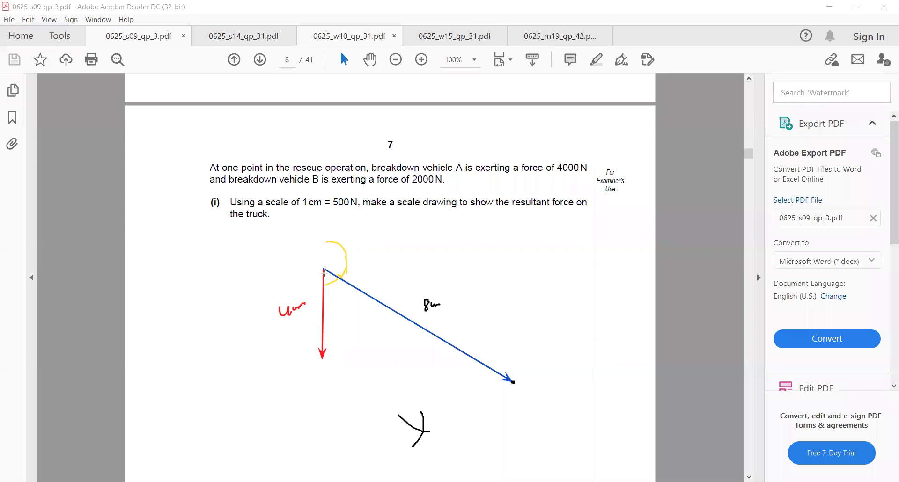
# Draw the orange resultant from the vertex to the arc crossing and label it R = 9cm.
pyautogui.moveTo(324, 269)
pyautogui.mouseDown()
pyautogui.moveTo(365, 349)
pyautogui.moveTo(424, 430)
pyautogui.mouseUp()
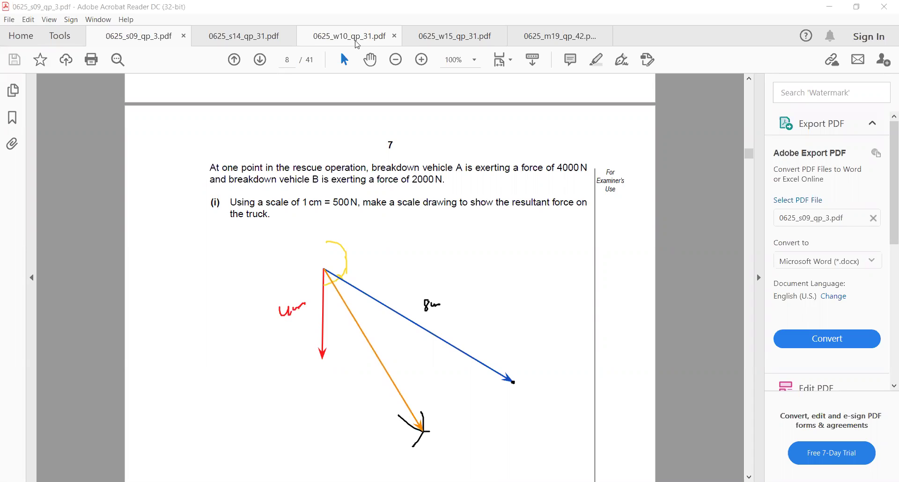
pyautogui.moveTo(392, 353); pyautogui.dragTo(394, 366)
pyautogui.moveTo(394, 359); pyautogui.dragTo(436, 362)
# Write the scale 1cm = 500N and the conversion 9cm = 4500N in the margin.
pyautogui.moveTo(613, 262)
pyautogui.mouseDown()
pyautogui.moveTo(613, 273)
pyautogui.moveTo(651, 272)
pyautogui.mouseUp()
pyautogui.moveTo(616, 304); pyautogui.dragTo(615, 313)
pyautogui.moveTo(618, 310); pyautogui.dragTo(633, 308)
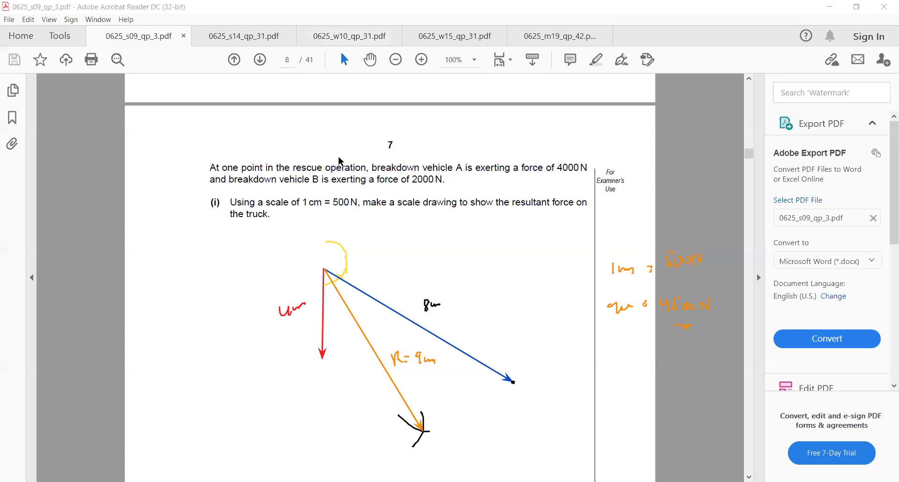
# After checking part (ii) and Fig. 4.1, draw an orange arc between the red arrow and resultant R.
pyautogui.scroll(-3, 357, 338)
pyautogui.scroll(-2, 356, 338)
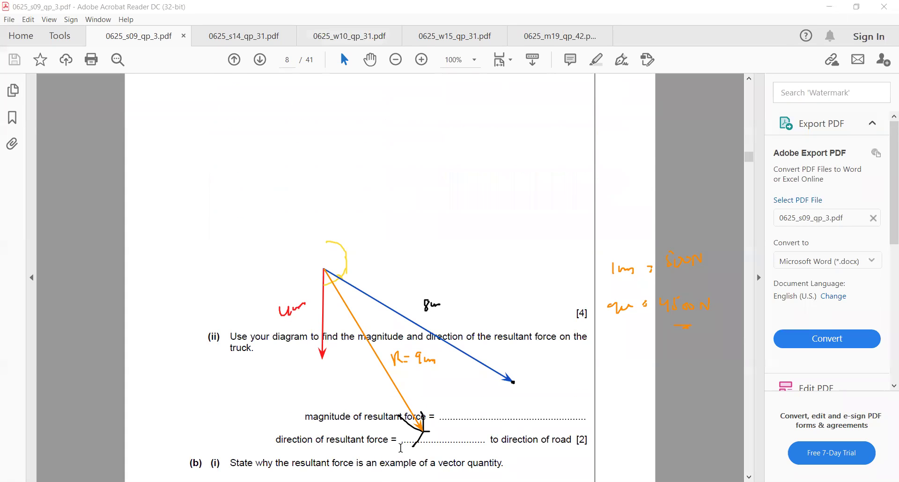
pyautogui.scroll(5, 466, 303)
pyautogui.scroll(10, 433, 231)
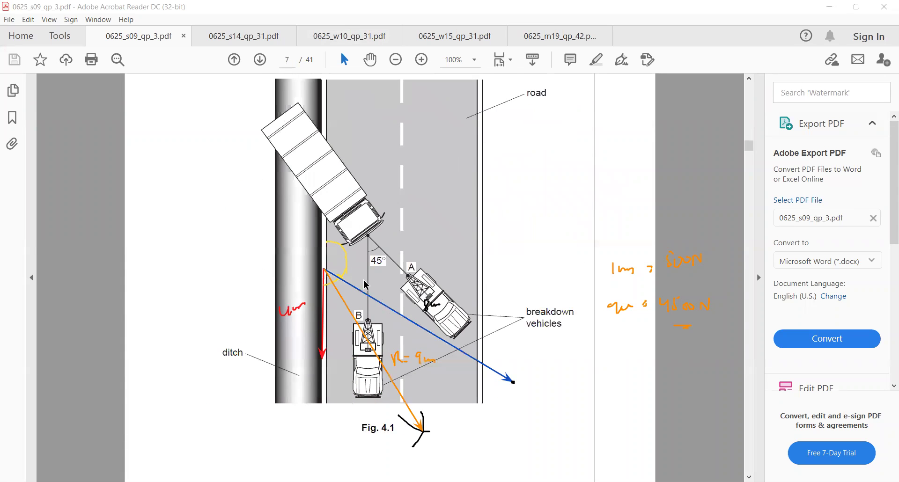
pyautogui.scroll(-4, 369, 251)
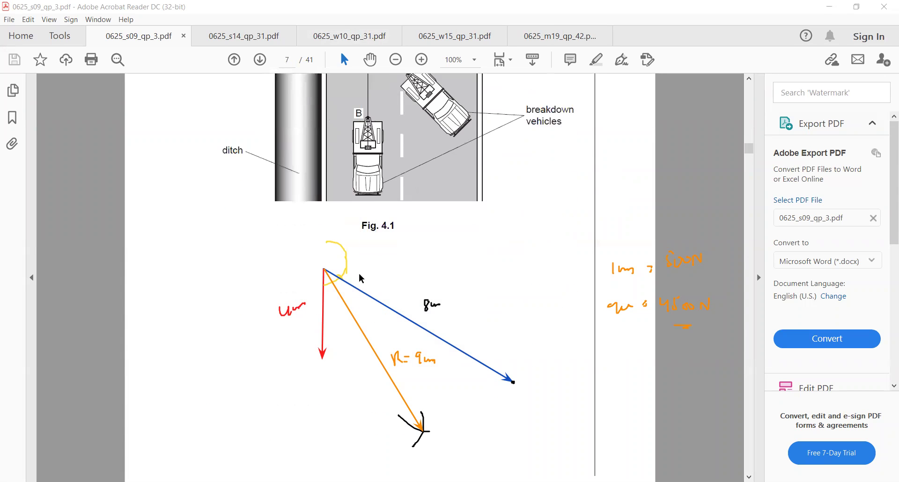
pyautogui.scroll(-10, 361, 279)
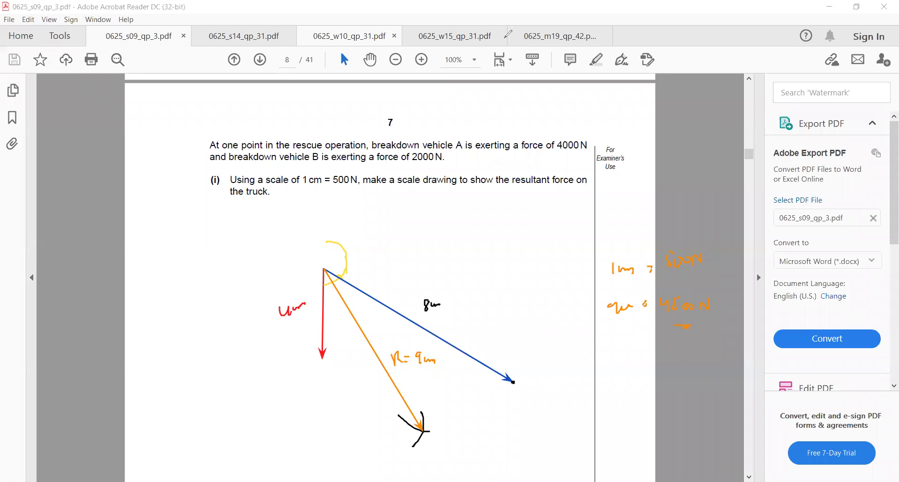
pyautogui.moveTo(323, 303)
pyautogui.mouseDown()
pyautogui.moveTo(344, 291)
pyautogui.moveTo(345, 302)
pyautogui.mouseUp()
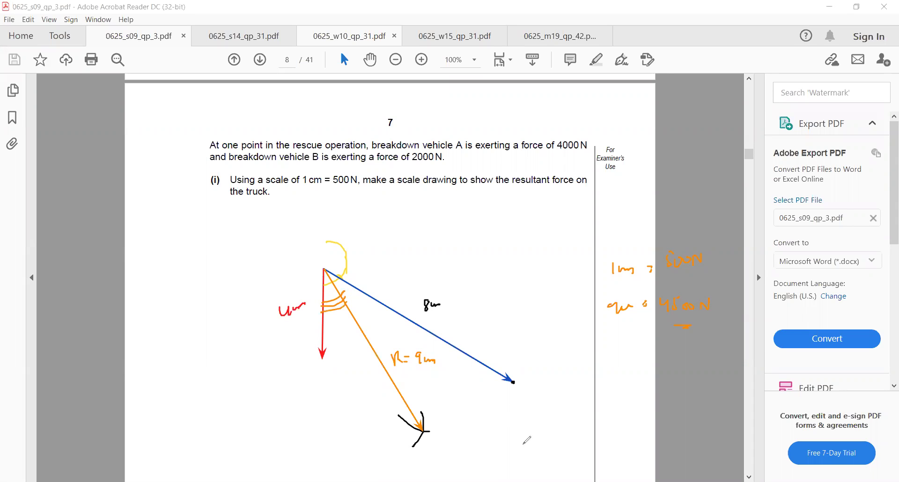